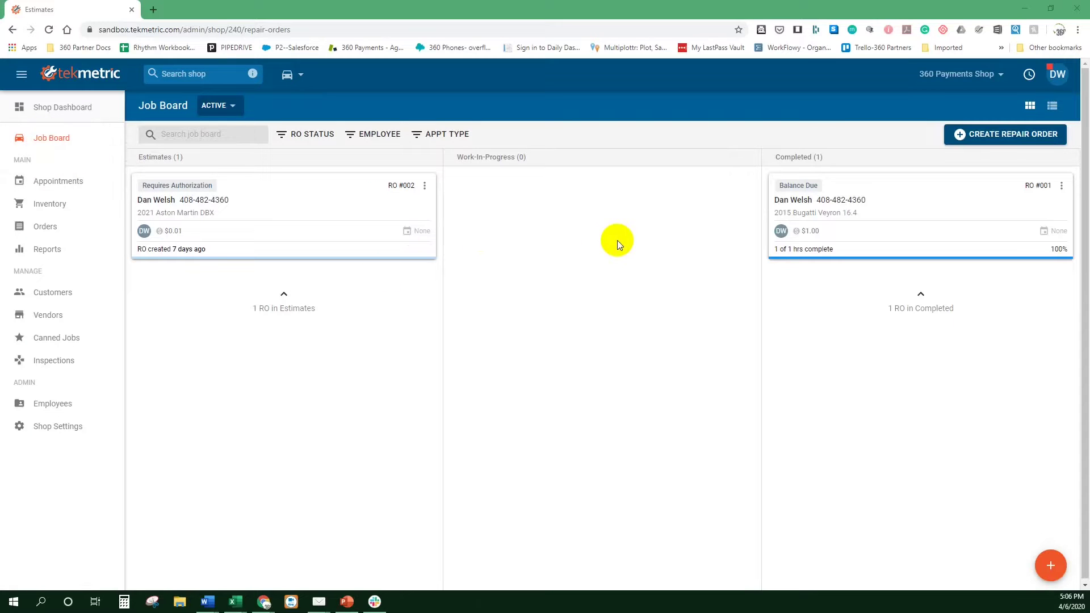
Step: Open the 2015 Bugatti Veyron's RO #001 from the Job Board and view its Payment tab
click(901, 209)
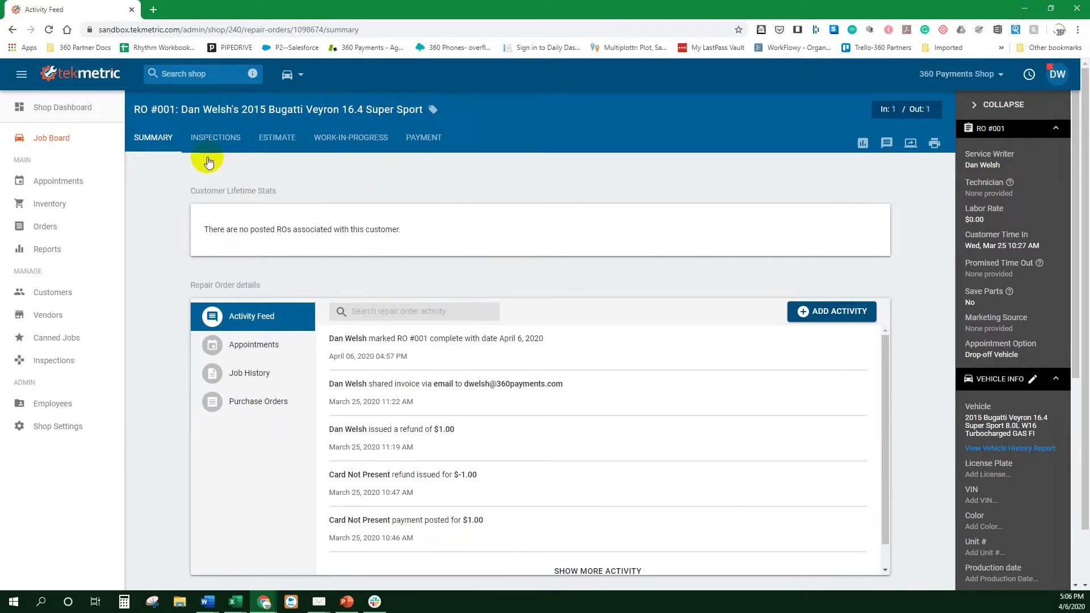
click(425, 137)
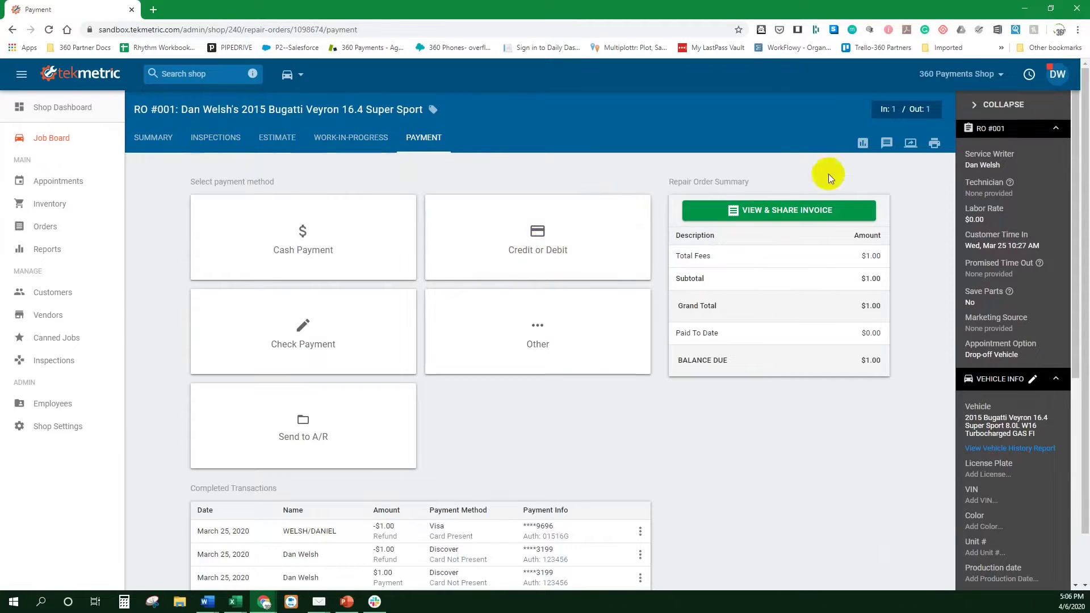
Step: Send the RO #001 invoice as an SMS to an alternate (Other) phone number
click(910, 145)
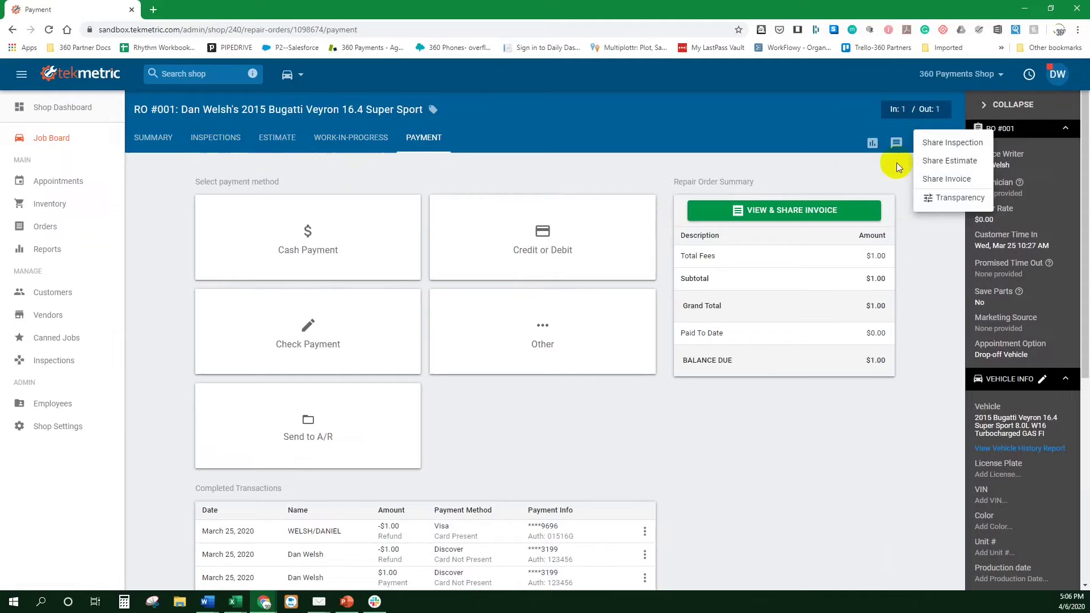
click(945, 179)
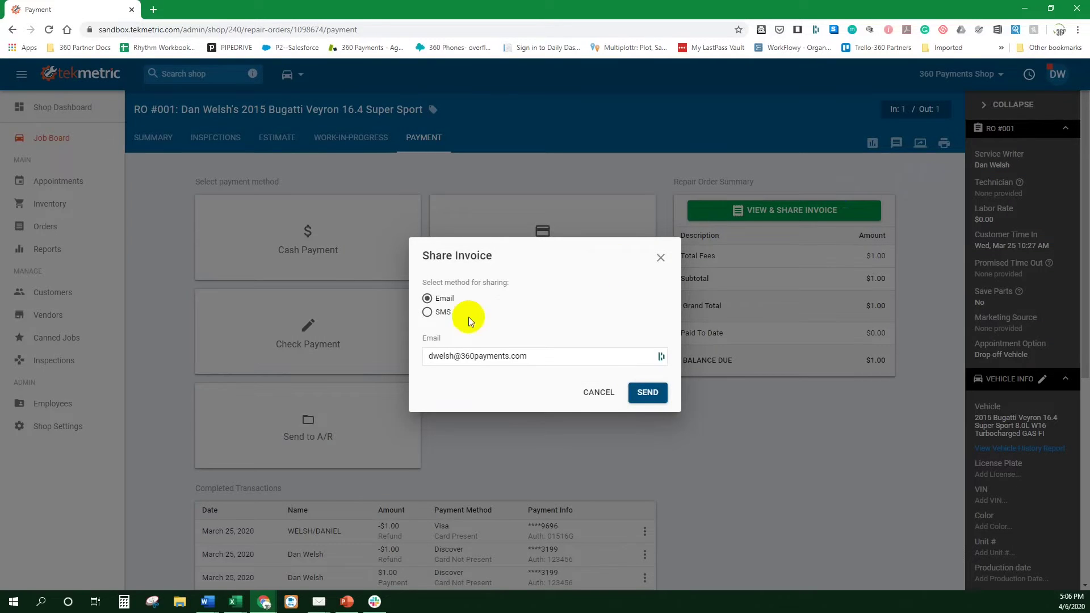
click(426, 313)
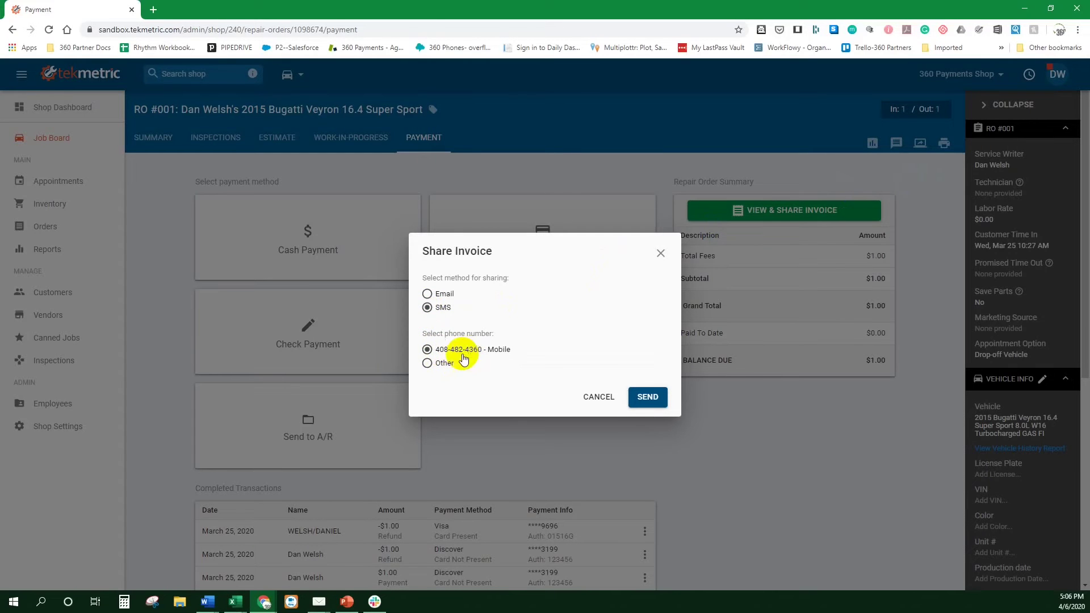
click(428, 363)
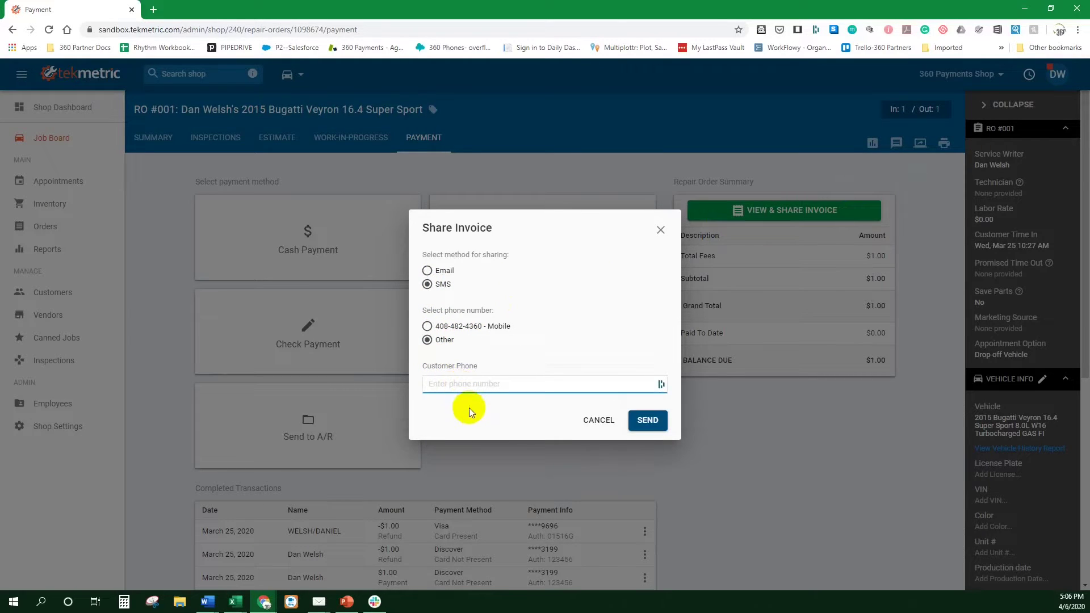
text(8-63)
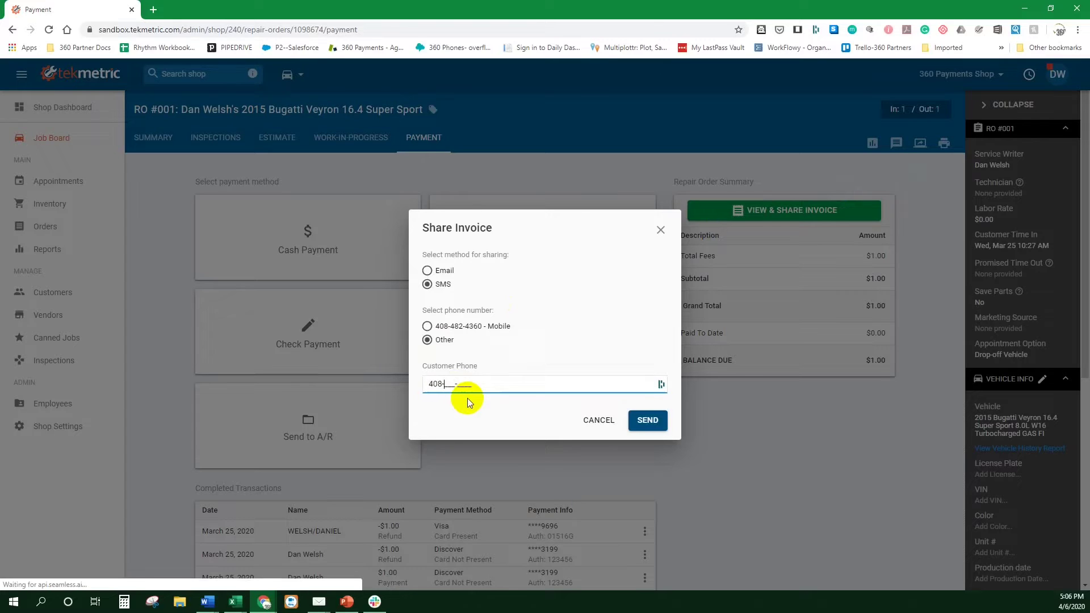
text(7-1160)
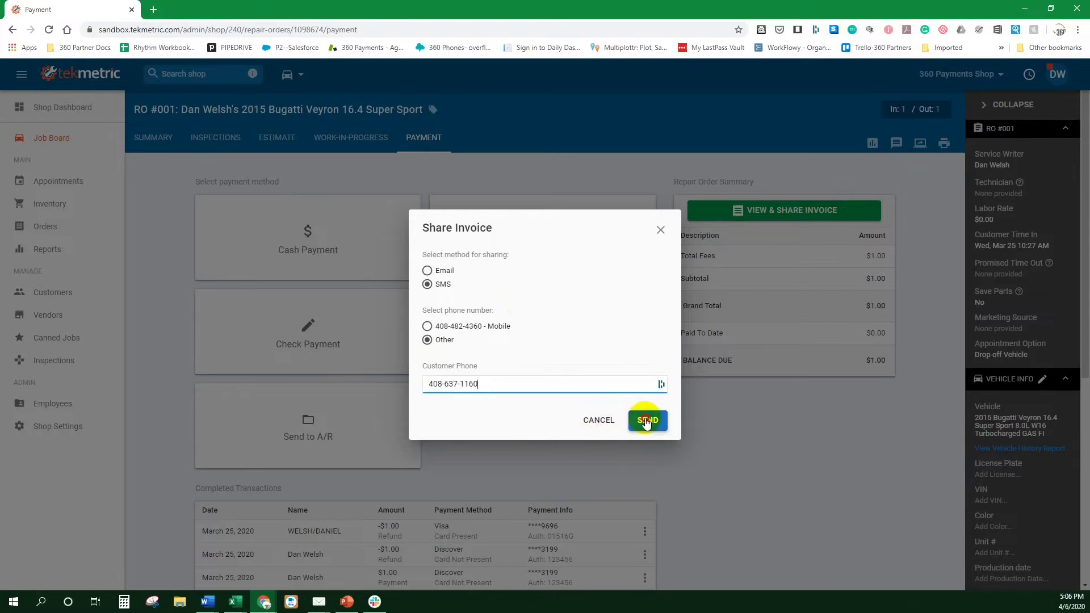
click(647, 420)
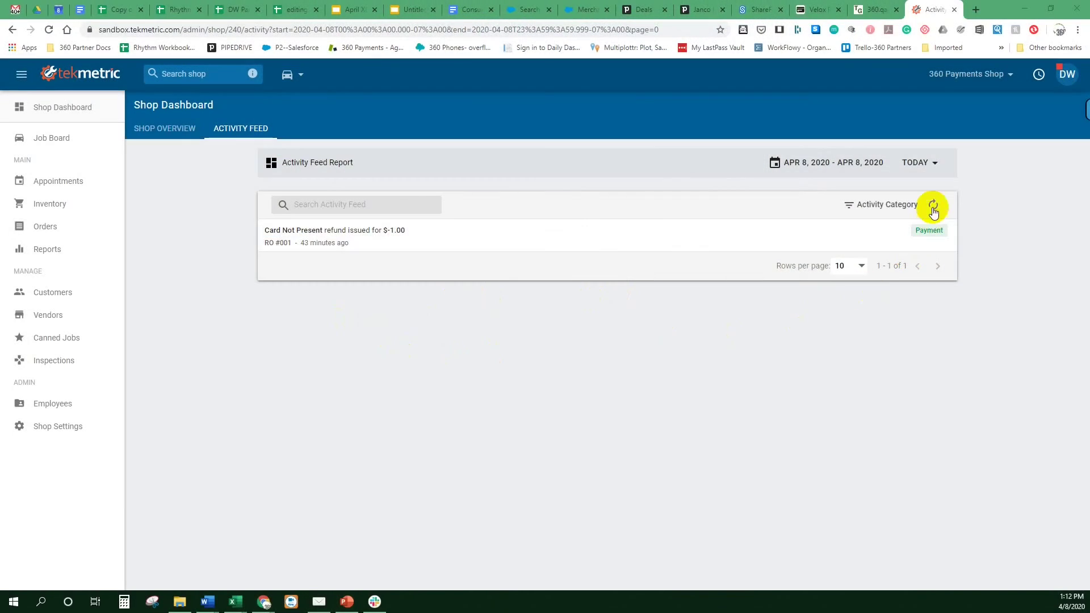
Step: Refresh the activity feed, then reopen RO #001's Payment tab to confirm $0.00 balance due
click(934, 205)
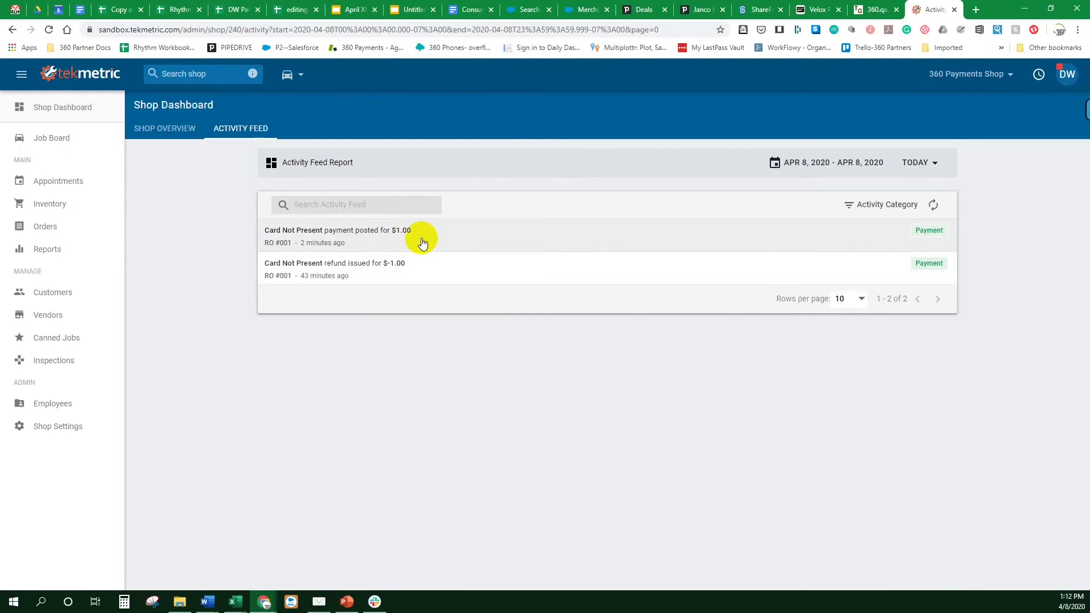
click(57, 141)
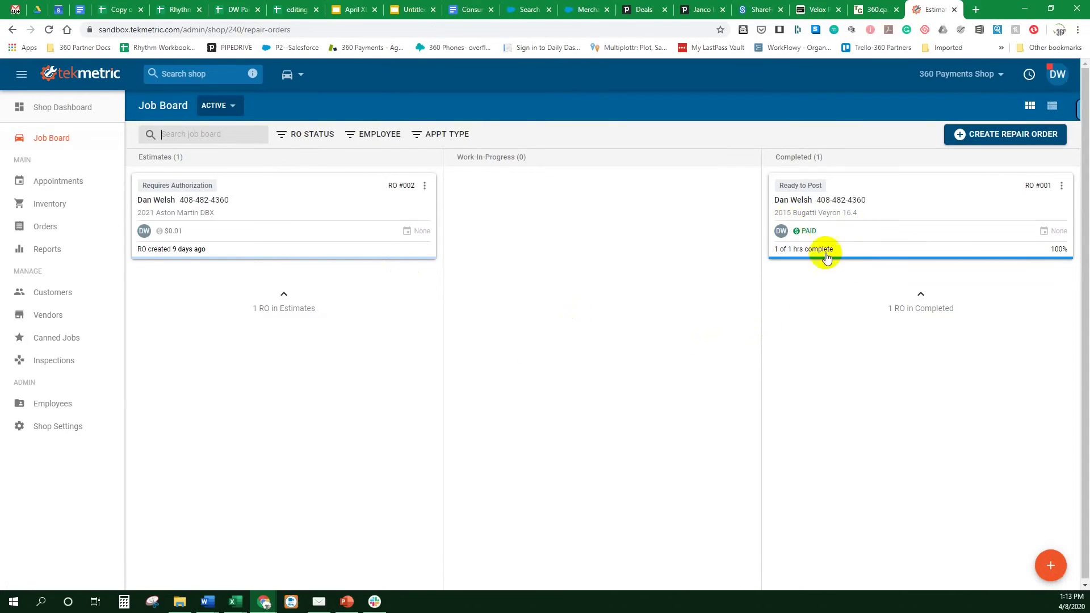
click(863, 233)
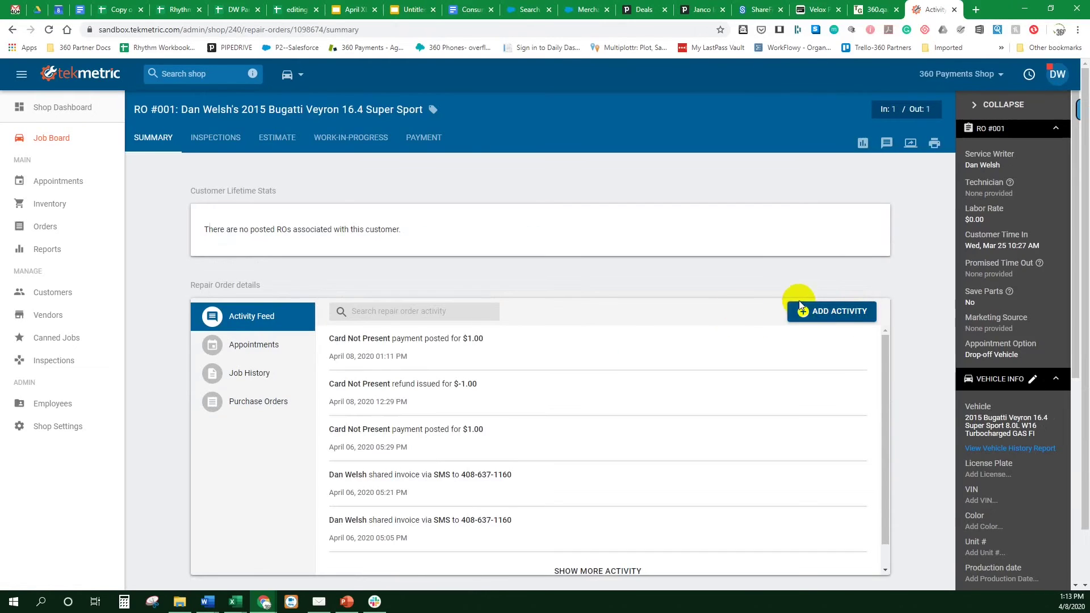
click(423, 138)
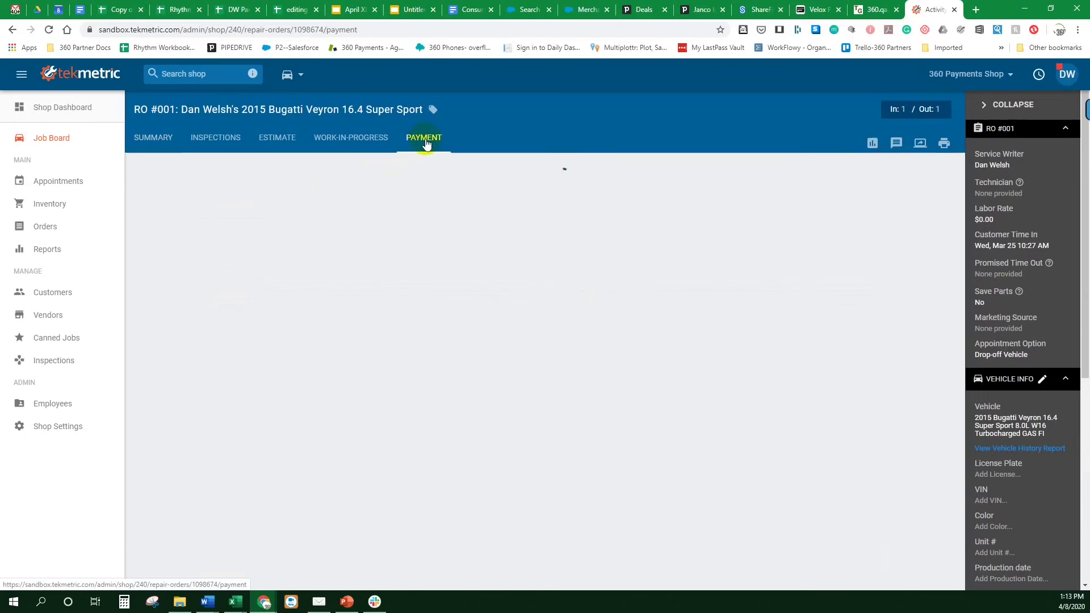
scroll(485, 310, down, 1)
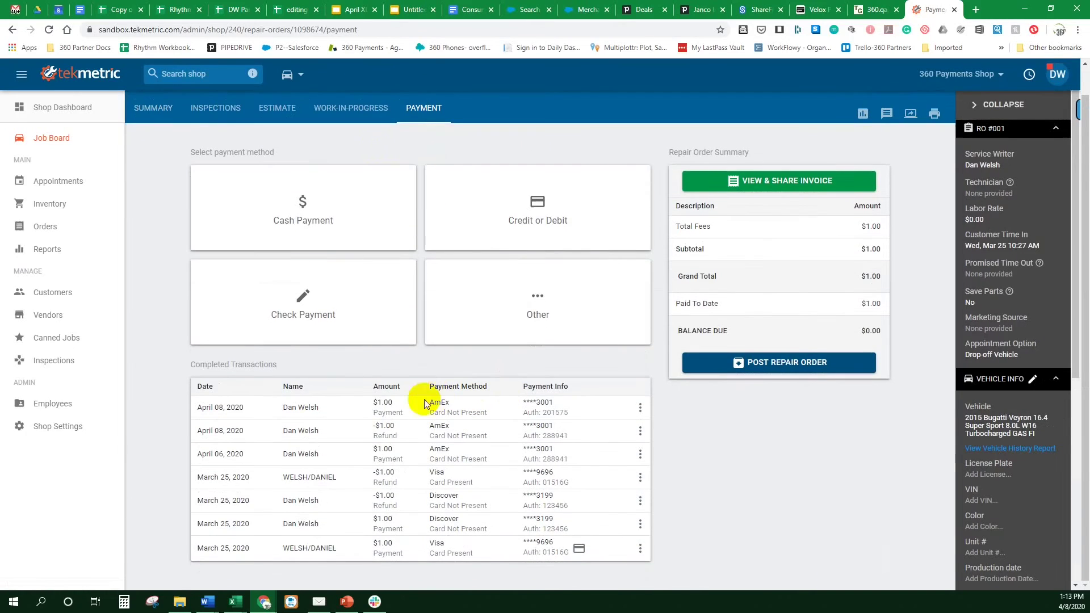